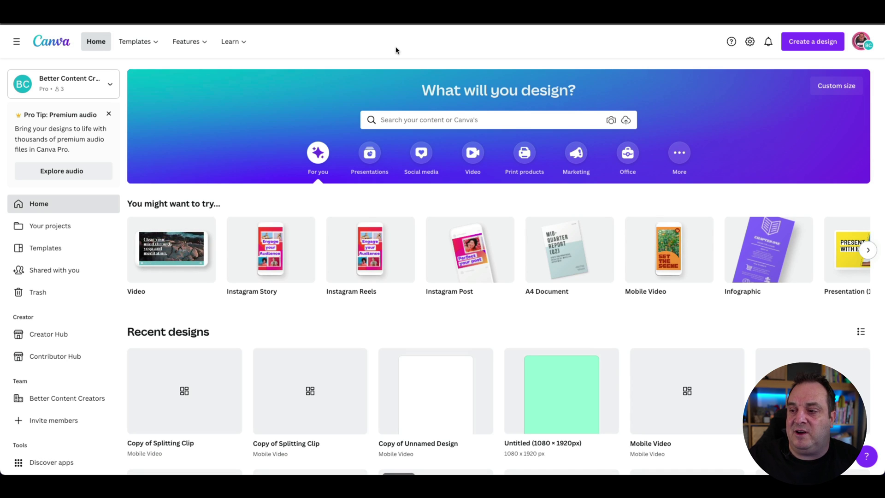
- Start a Mobile Video with the uploaded audio, with a 5.3 s first page and a 1.6 s second page
click(813, 42)
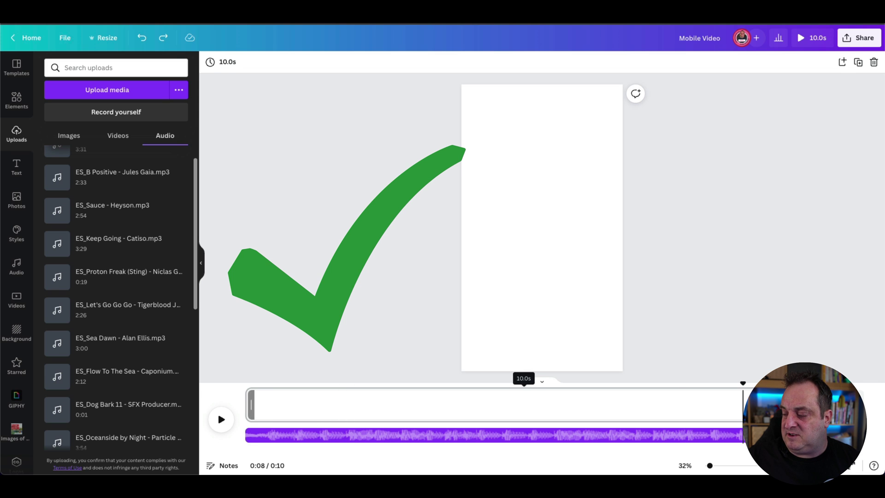
drag(742, 405, 541, 405)
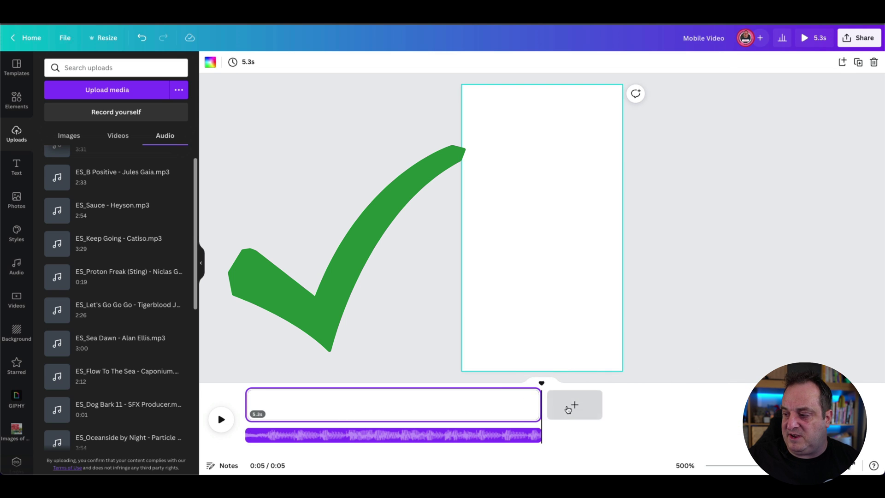
click(568, 409)
drag(824, 405, 639, 404)
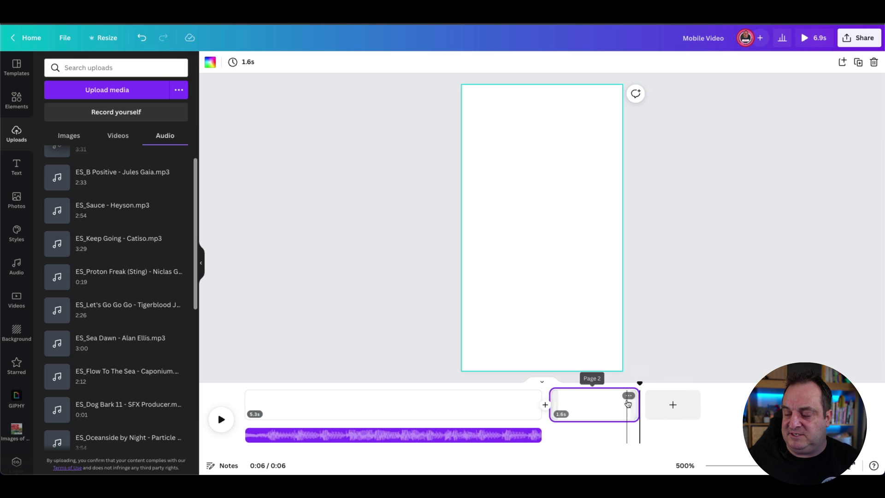
click(429, 440)
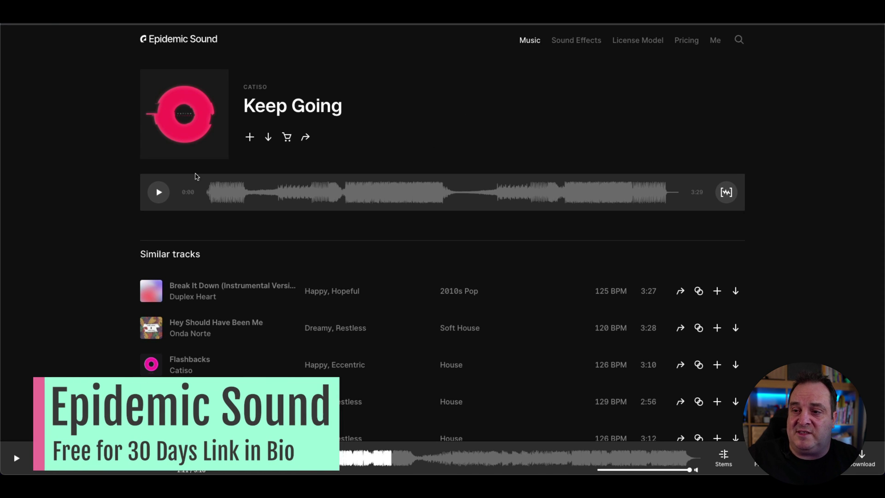
- Preview the Keep Going track, jumping to 0:31 and pausing around 1:00
click(158, 194)
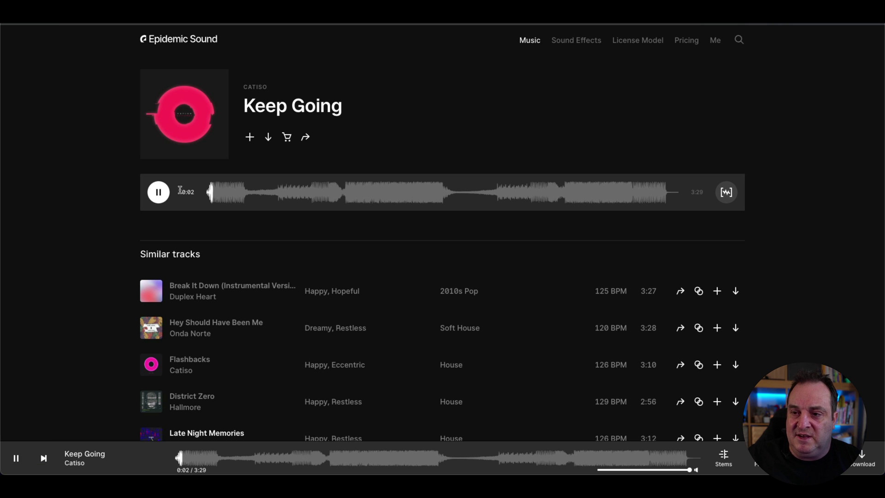
click(149, 193)
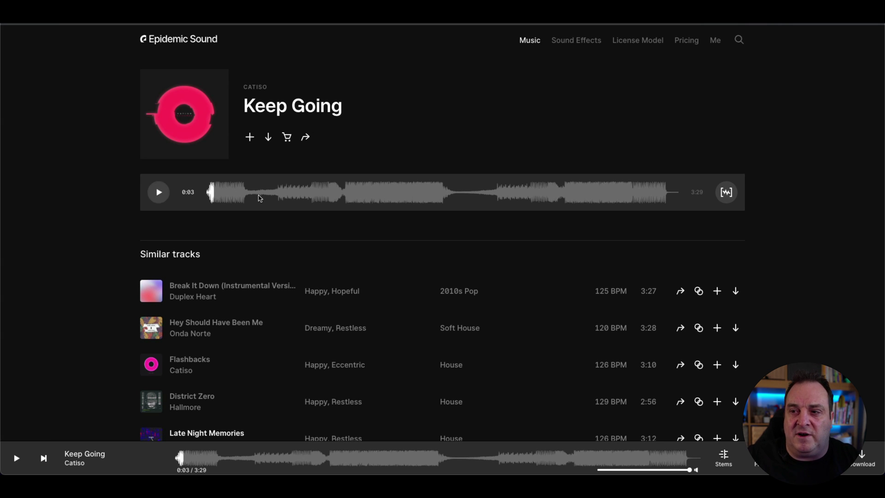
click(277, 194)
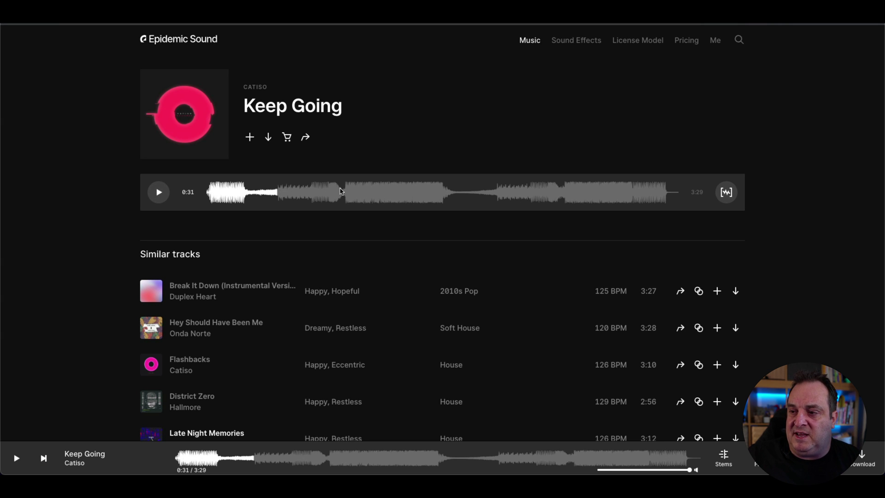
click(341, 192)
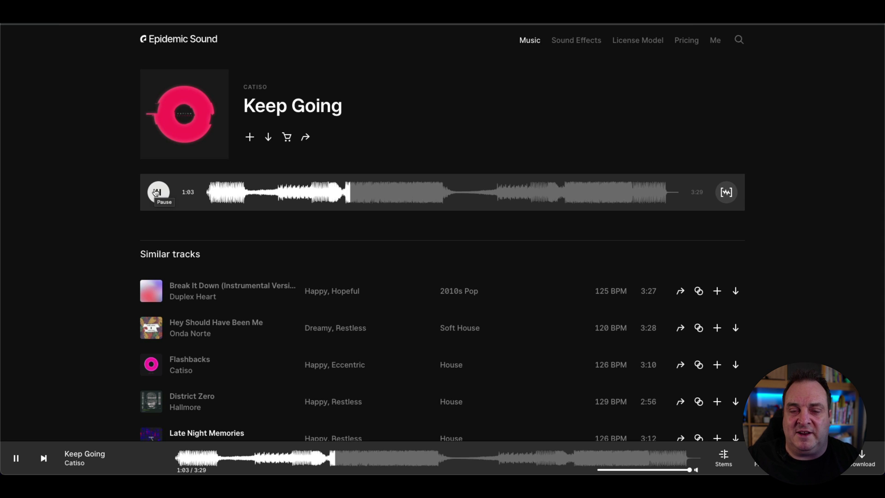
click(156, 193)
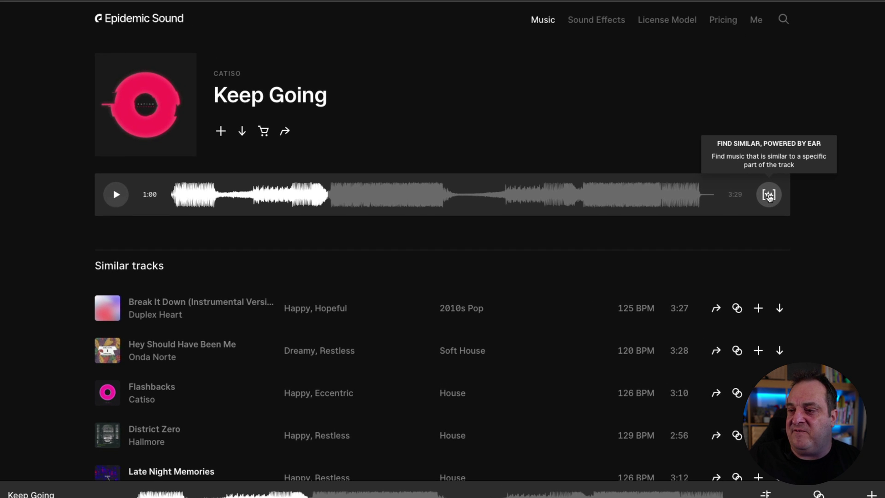
- Search for music similar to the 1:00–1:11 section of Keep Going
click(768, 195)
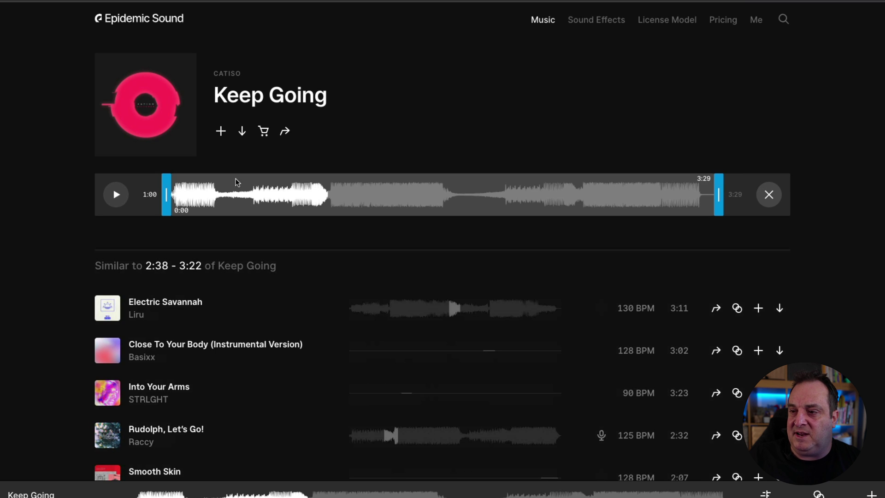
drag(166, 192, 321, 198)
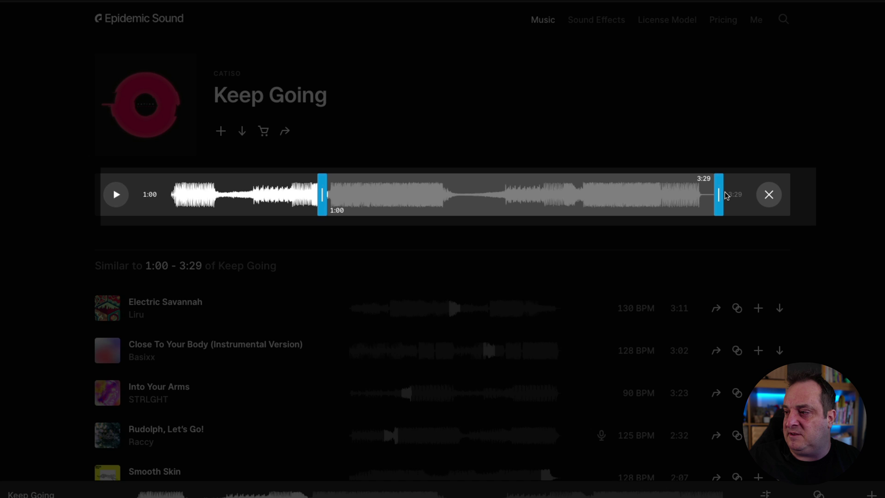
drag(721, 200, 360, 203)
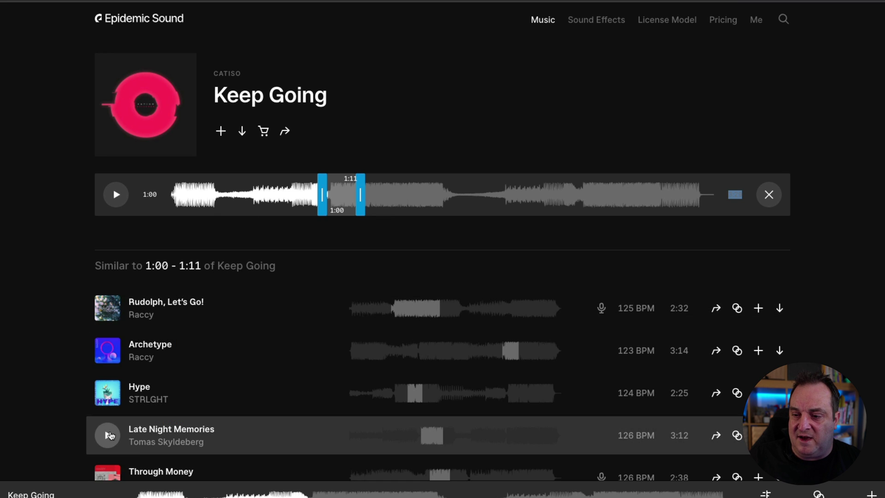
- Preview Late Night Memories and Through Money from the similar-track results
scroll(111, 435, down, 2)
click(105, 363)
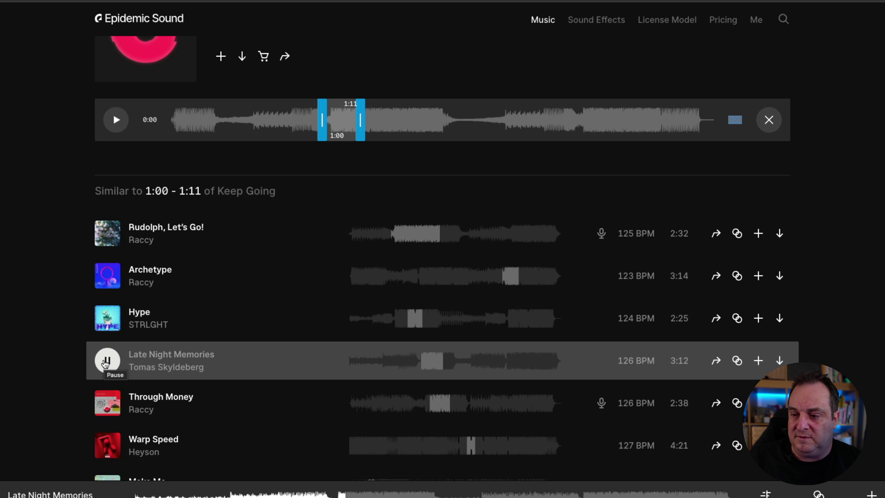
click(115, 364)
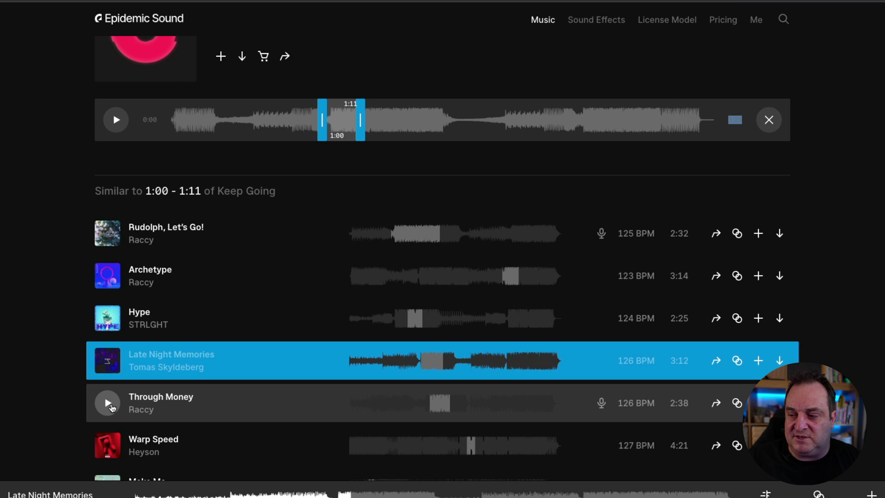
click(110, 404)
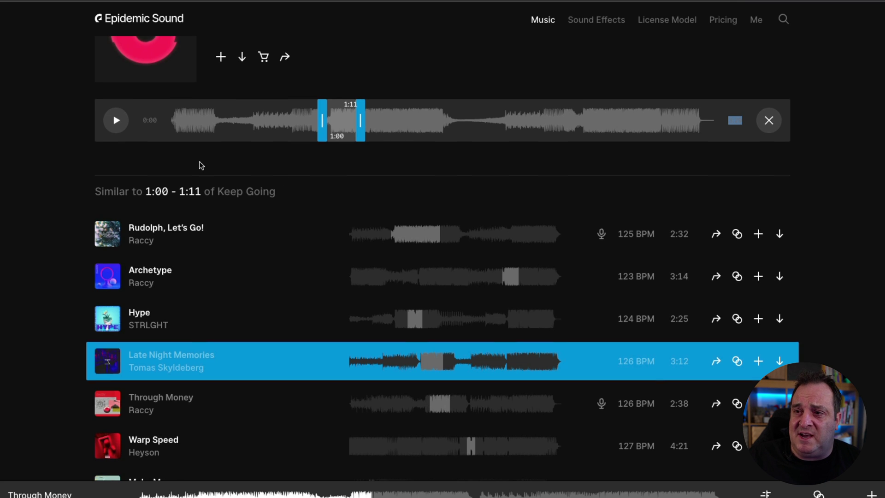
scroll(200, 166, up, 2)
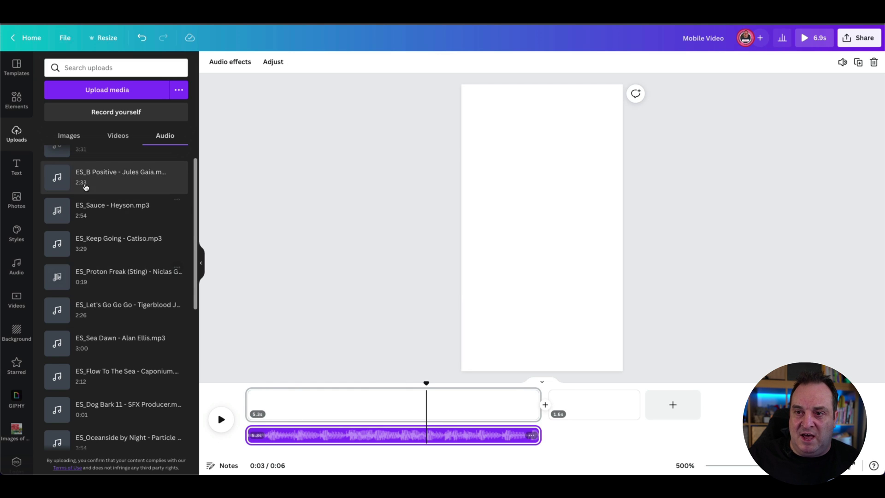
- Extend the first page and its music to 9.5 s, making the video 11.1 s long
scroll(119, 250, up, 1)
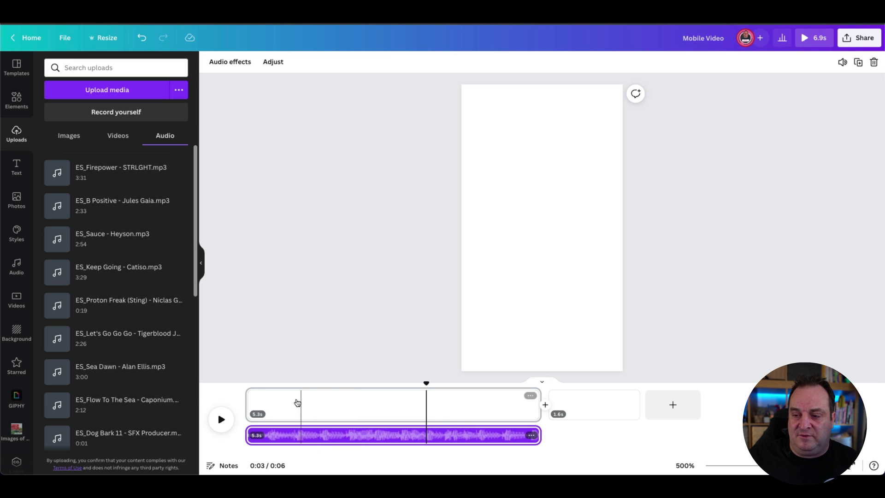
click(248, 387)
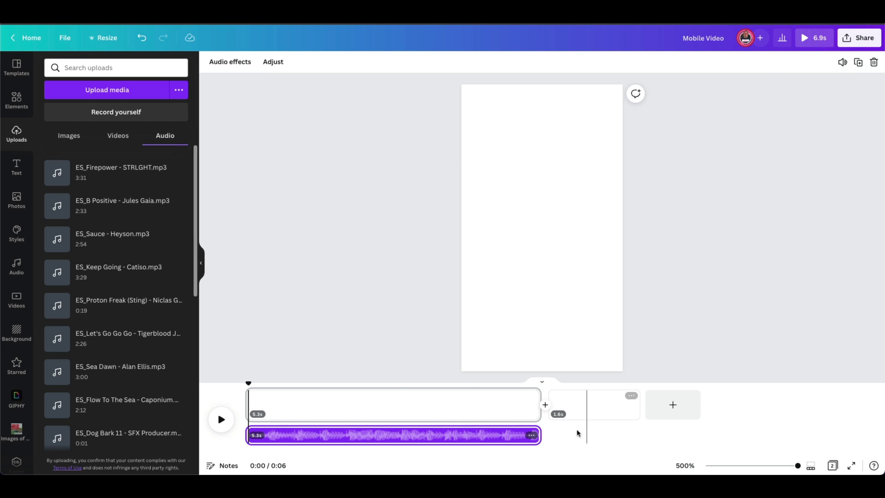
drag(540, 405, 773, 405)
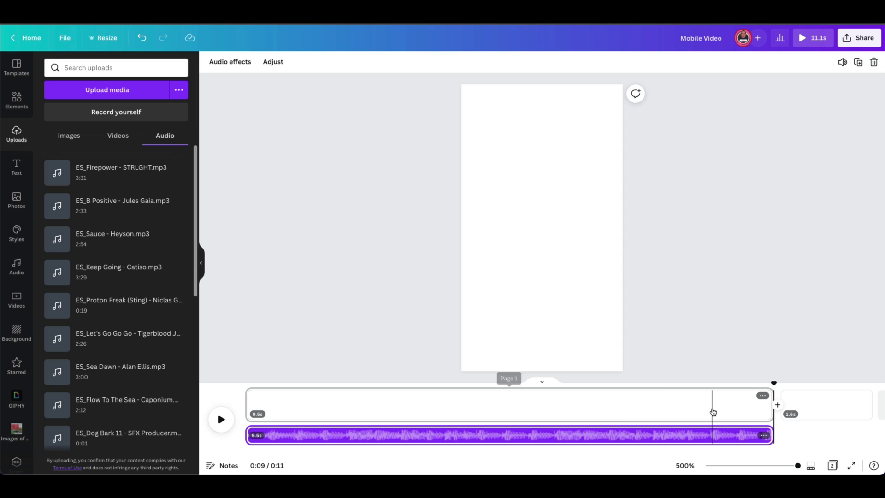
- Split the first page at the playhead into 0.4 s, 0.4 s and 0.5 s pages before an 8.1 s page
click(271, 410)
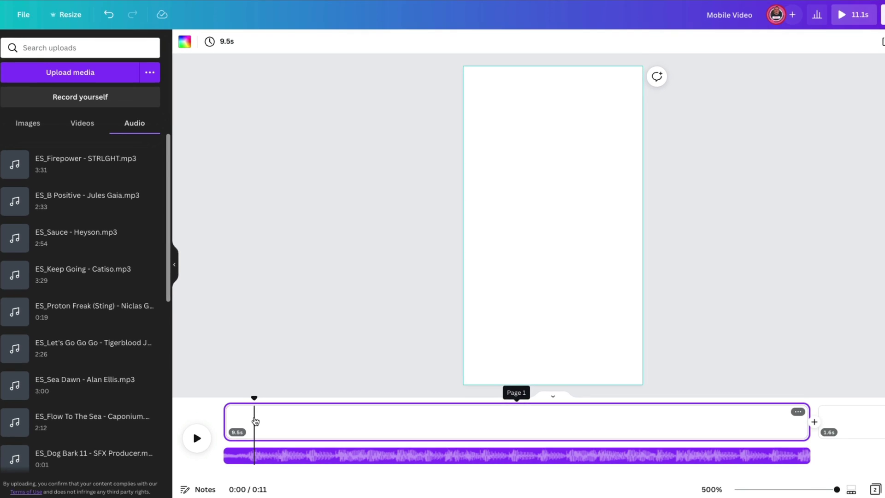
right_click(274, 403)
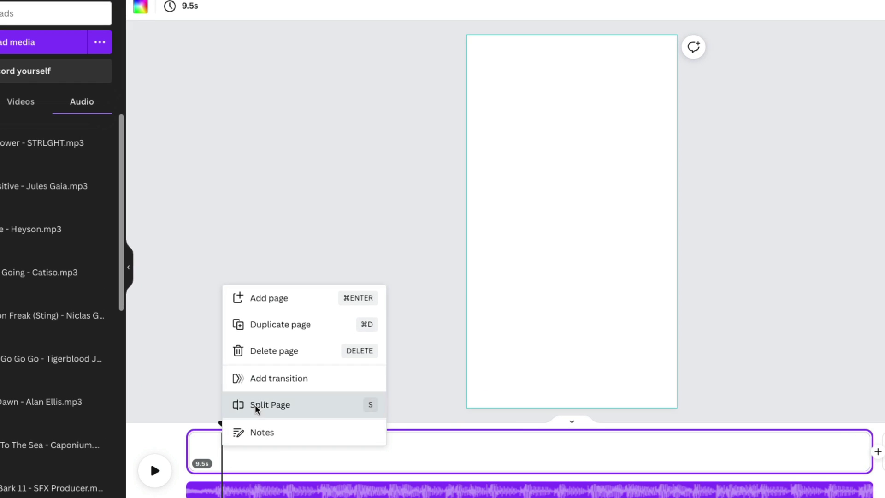
click(257, 409)
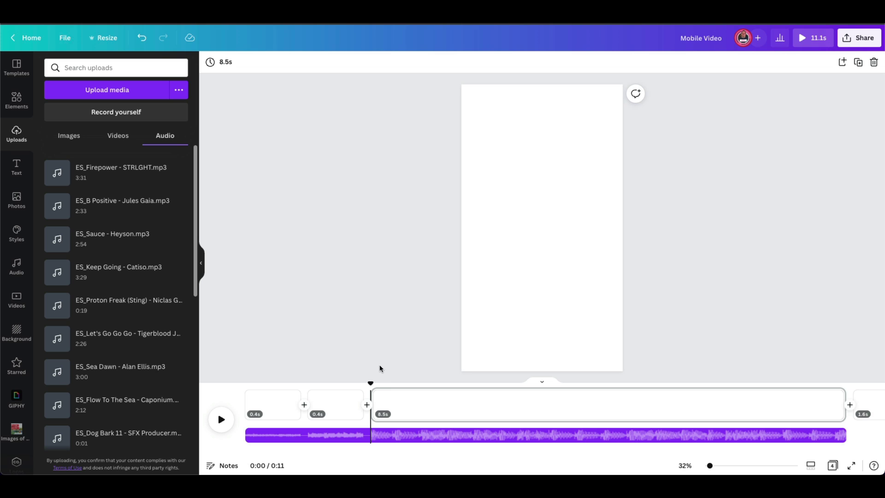
drag(395, 395, 425, 397)
- Apply the 0.5 s page duration to all five pages, making the video 2.5 s
click(395, 405)
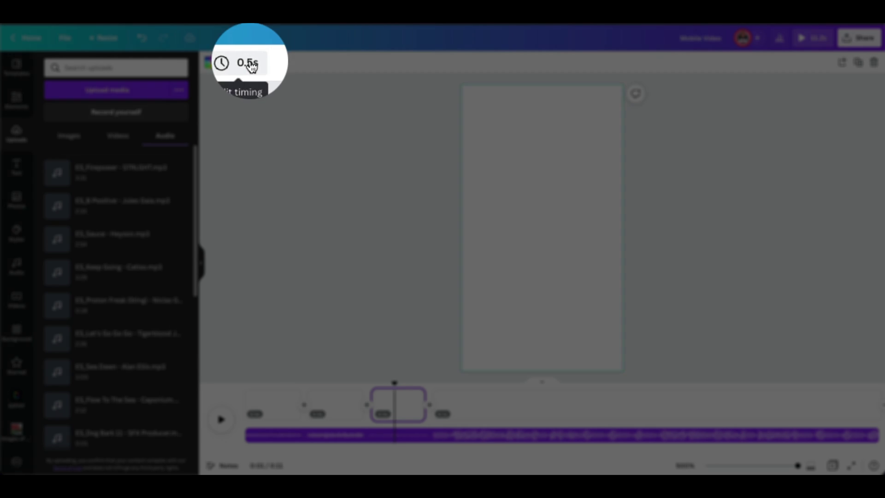
click(245, 67)
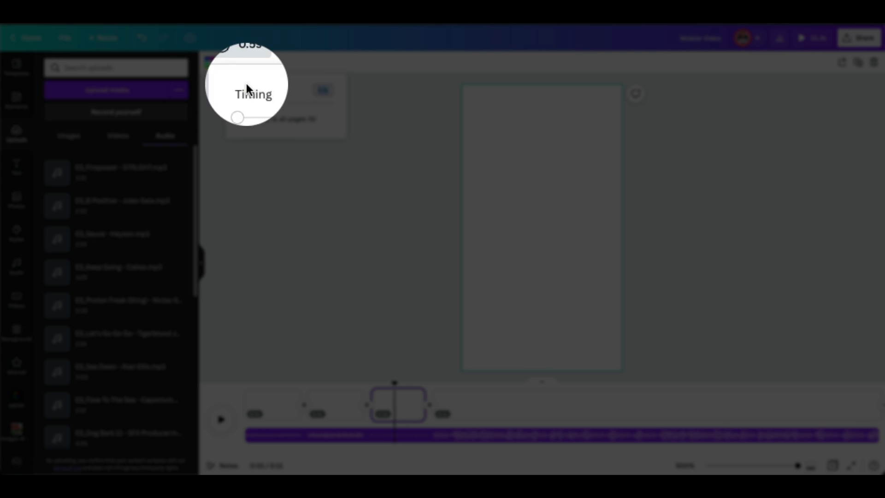
click(323, 90)
click(258, 120)
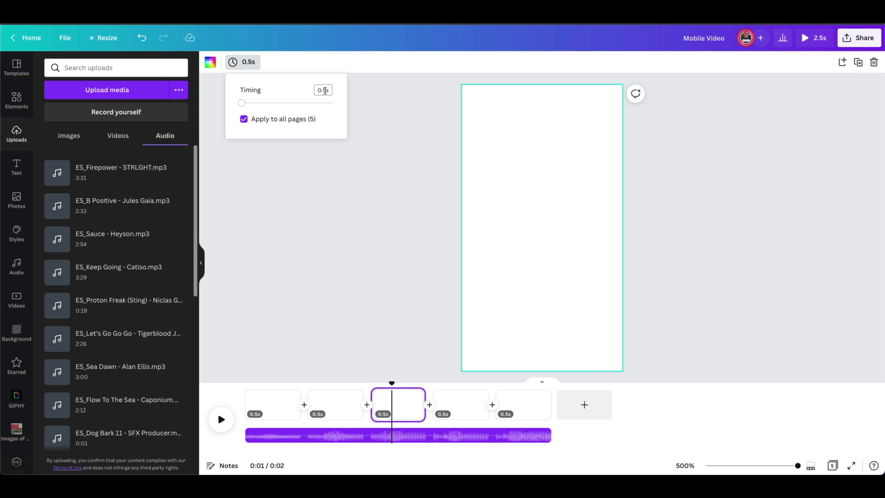
click(308, 330)
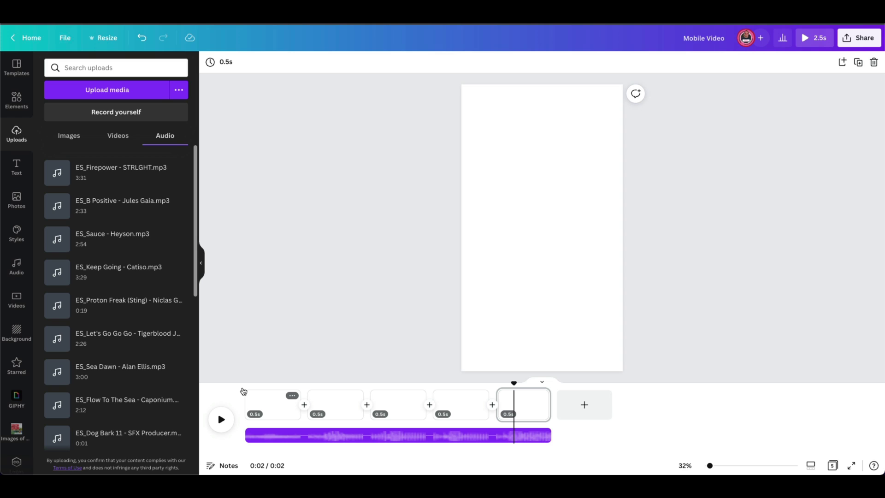
- Check the page duration settings of the Splitting Clip design's coloured pages
click(225, 62)
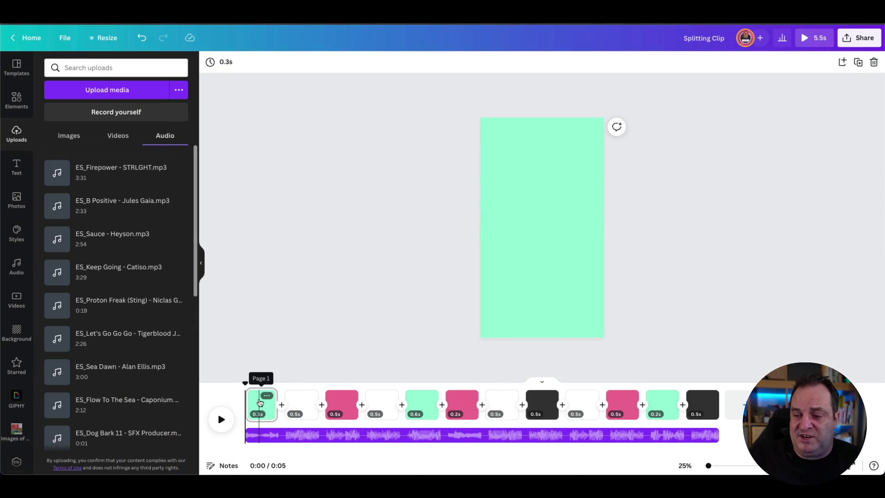
- Review the timings of the white, pink and white pages, then return to the first green page
click(305, 402)
click(355, 404)
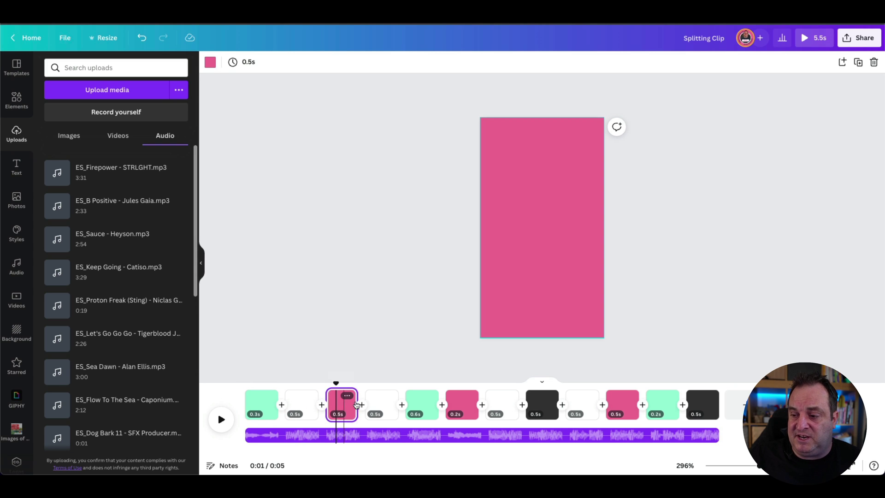
click(371, 402)
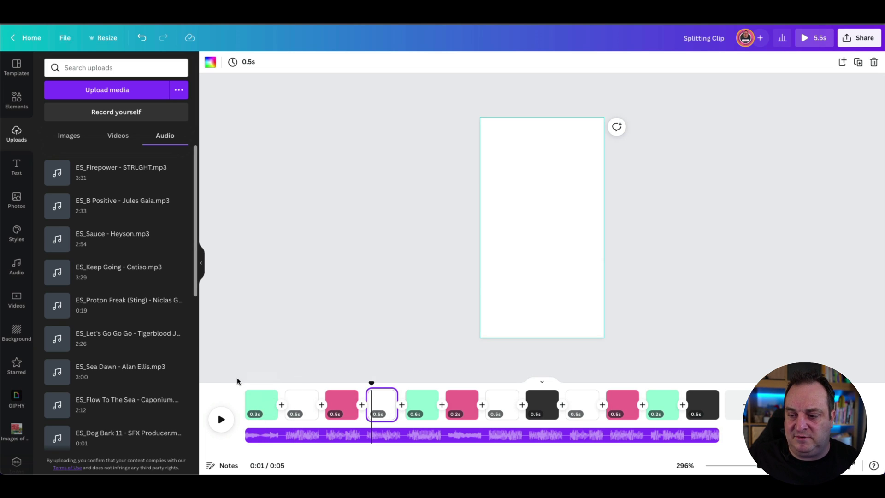
click(247, 394)
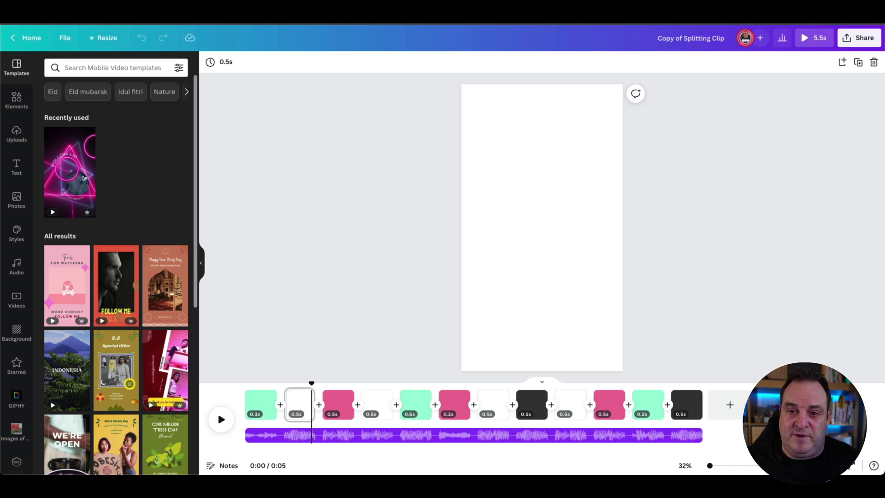
- Make the neon light-trails photo from recently used Photos the first page's background
click(17, 200)
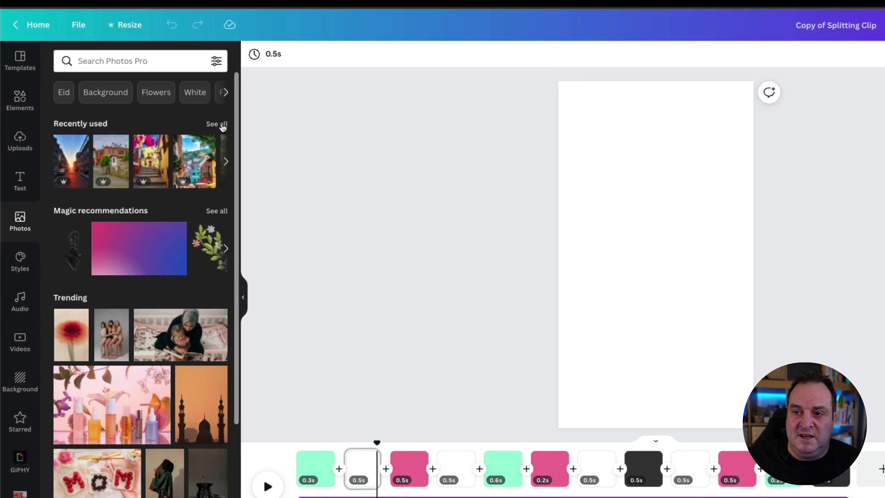
click(179, 119)
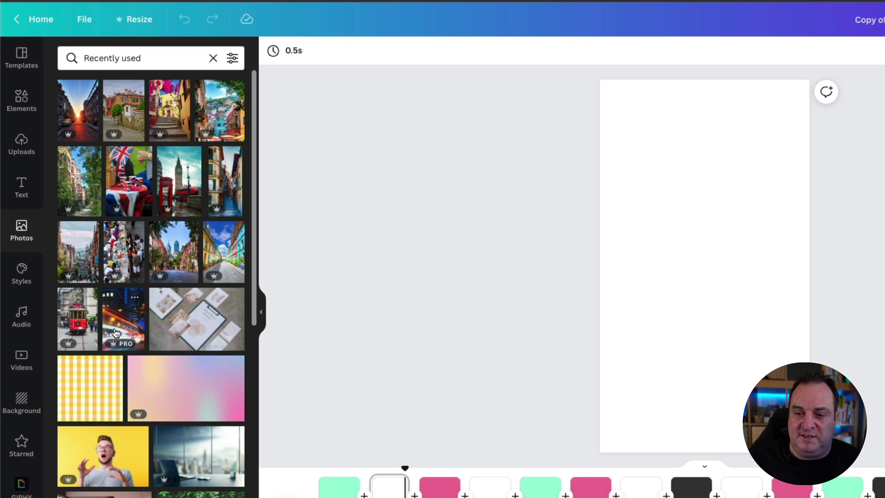
click(339, 486)
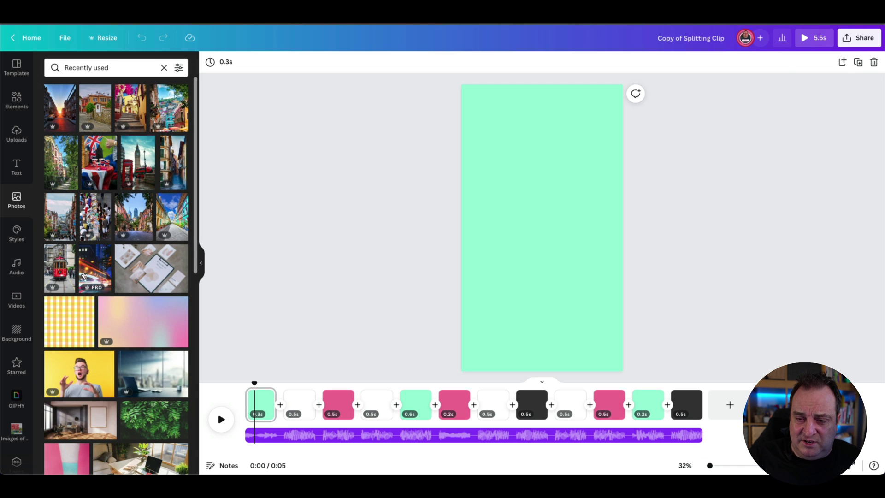
click(94, 267)
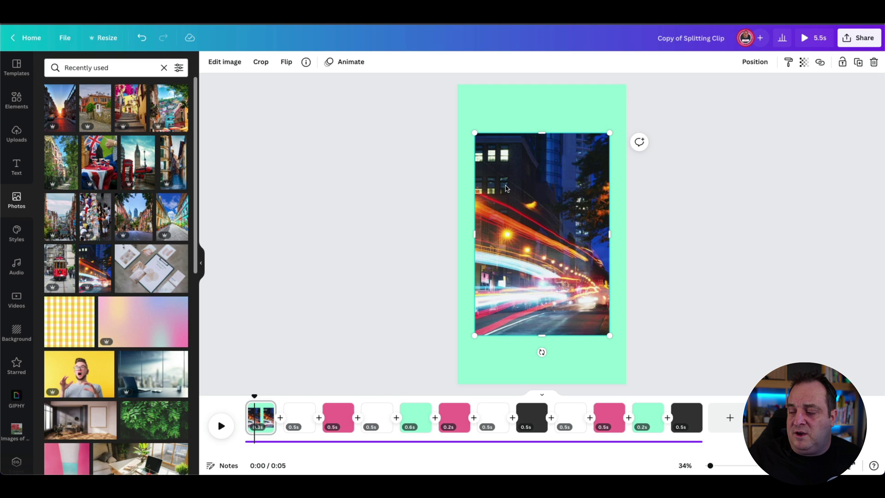
right_click(506, 188)
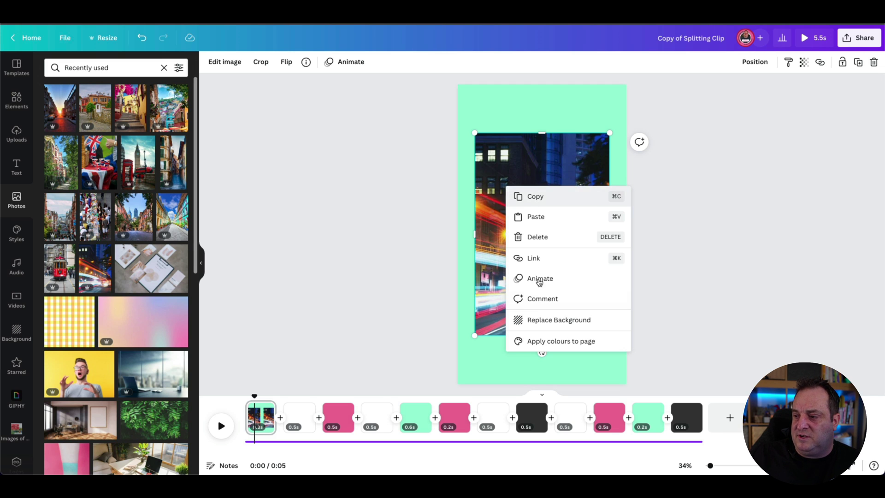
click(544, 318)
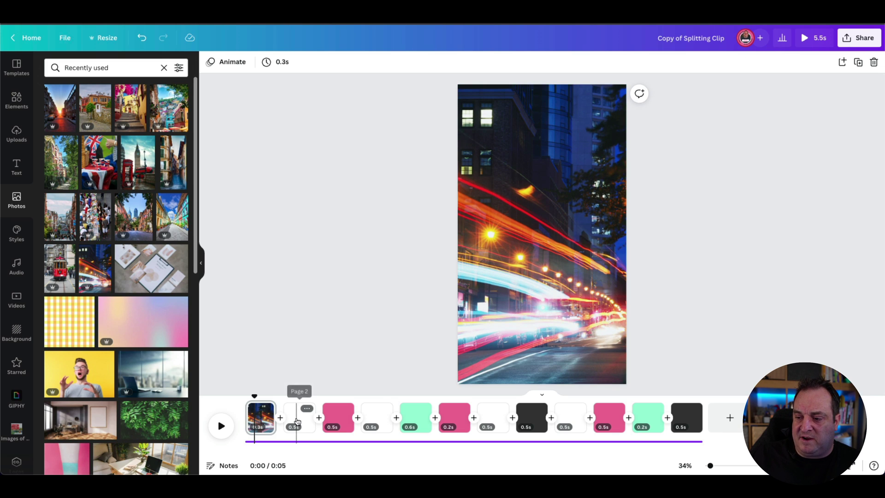
- Set the red tram photo and the colourful street photo as backgrounds of pages two and three
click(300, 417)
click(60, 268)
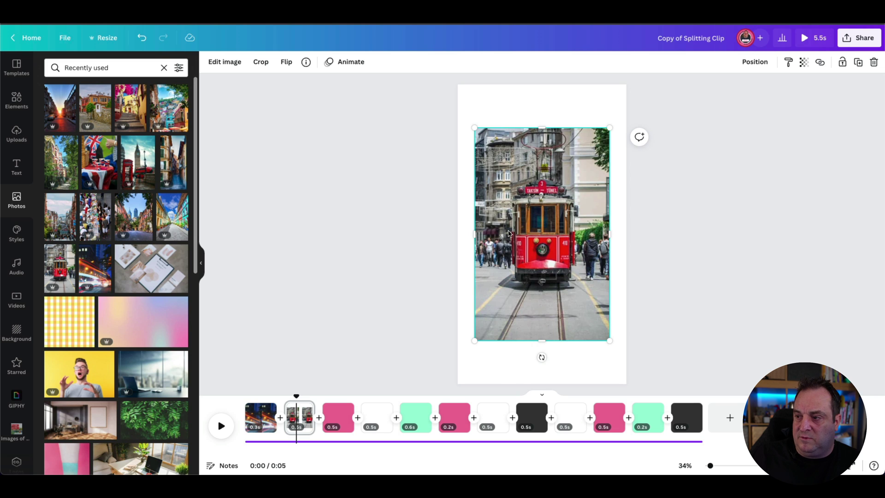
right_click(509, 233)
click(539, 364)
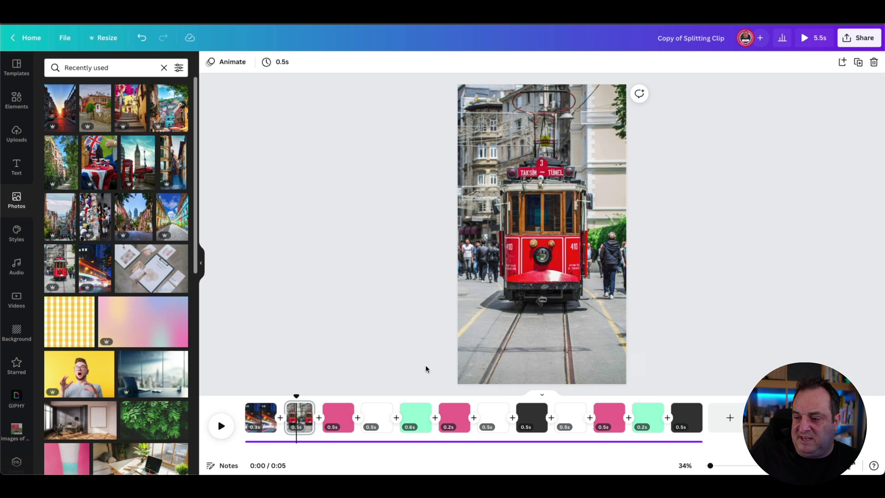
click(337, 415)
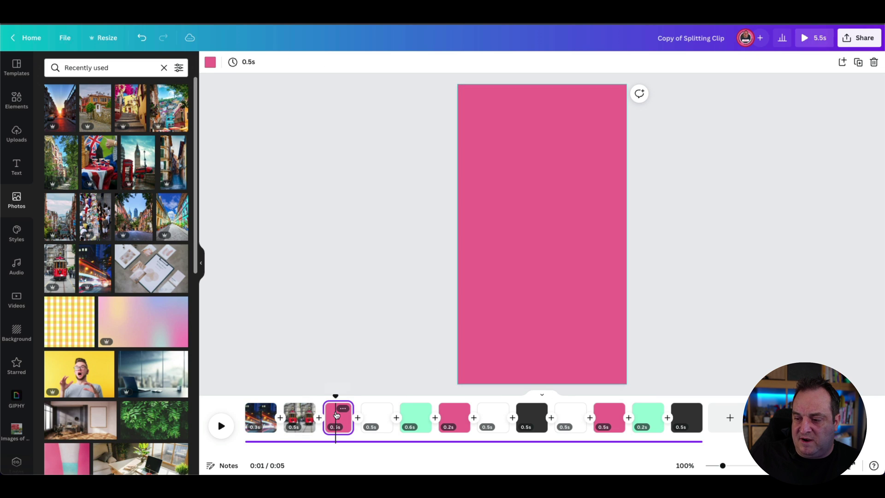
click(171, 215)
right_click(532, 227)
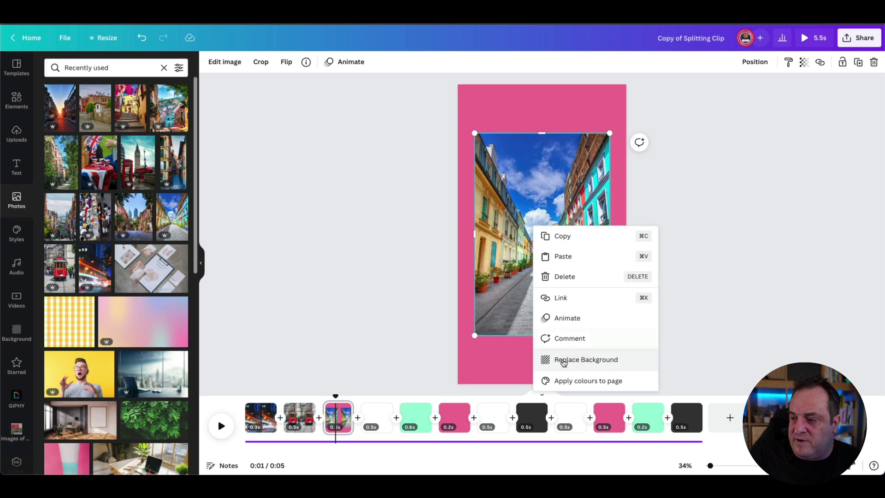
click(560, 361)
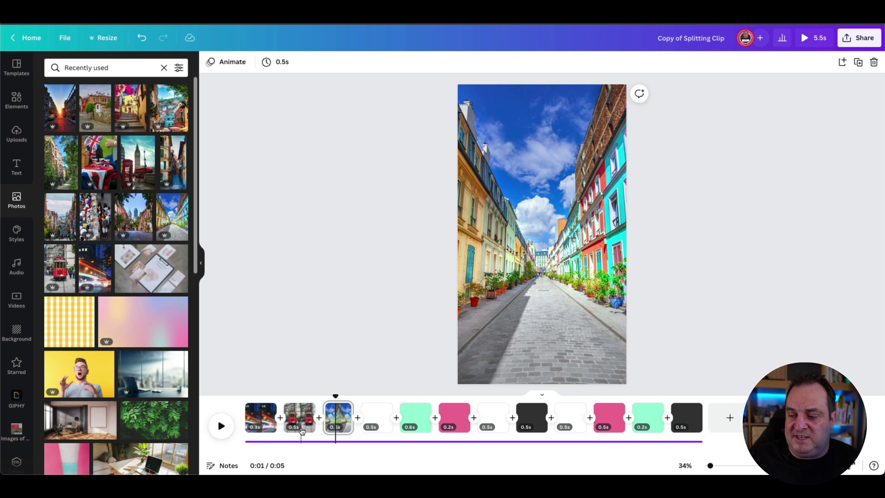
- Set the street market and light-trails photos as backgrounds of the fourth and last pages
click(377, 417)
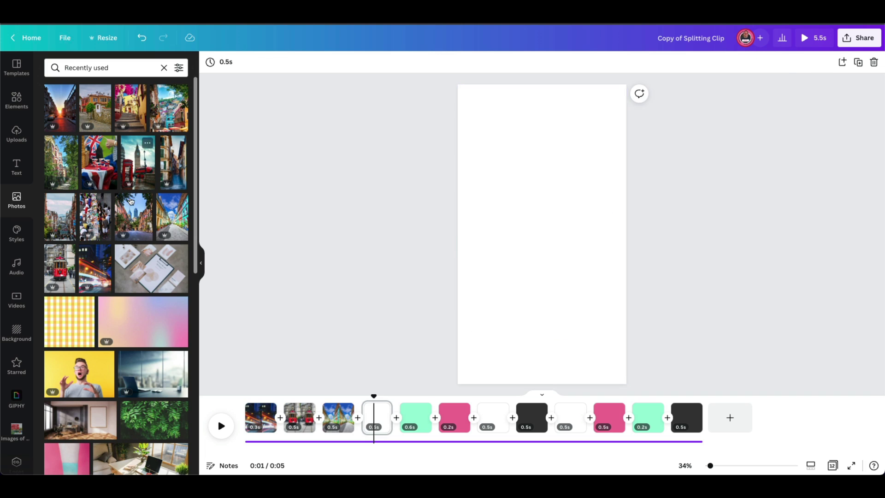
right_click(531, 239)
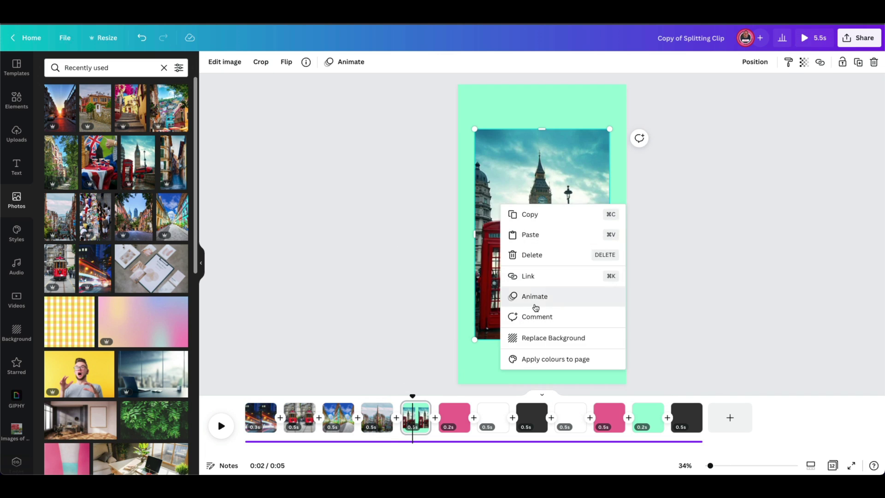
click(506, 209)
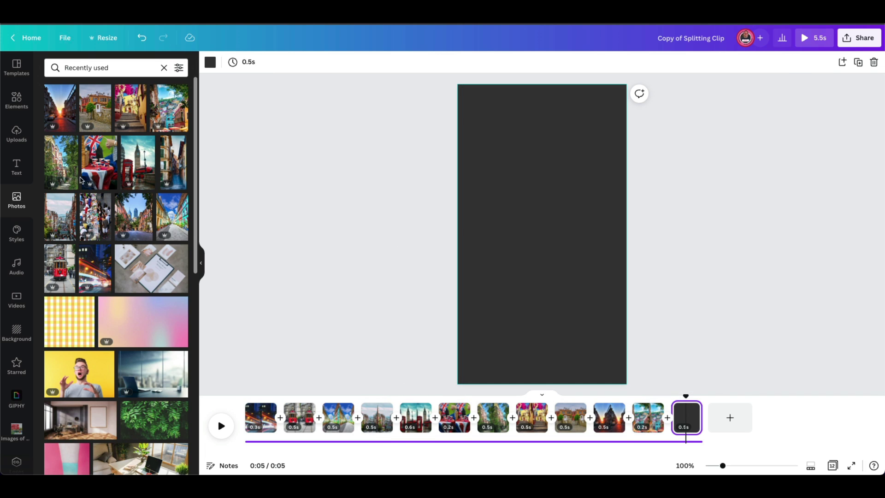
click(86, 271)
right_click(536, 215)
click(566, 347)
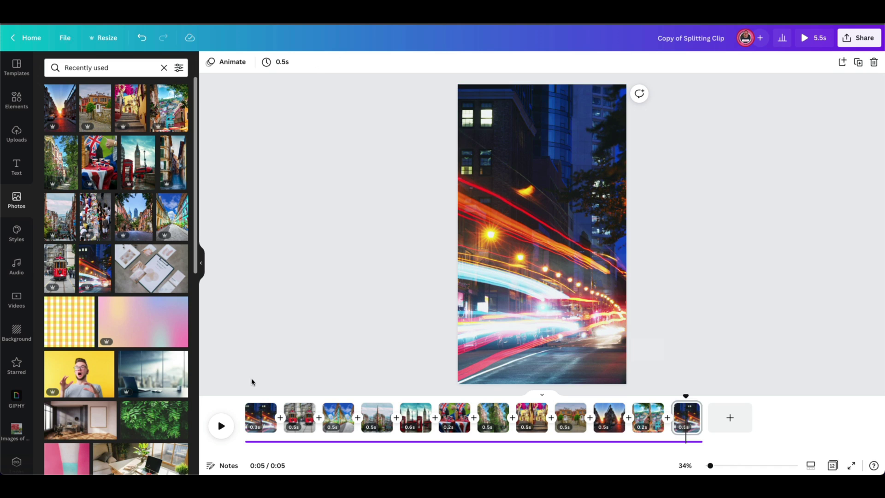
click(245, 399)
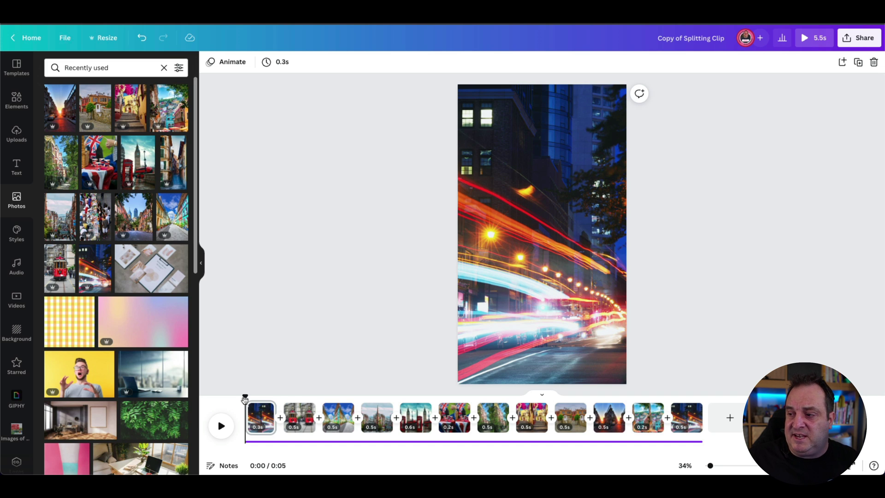
key(space)
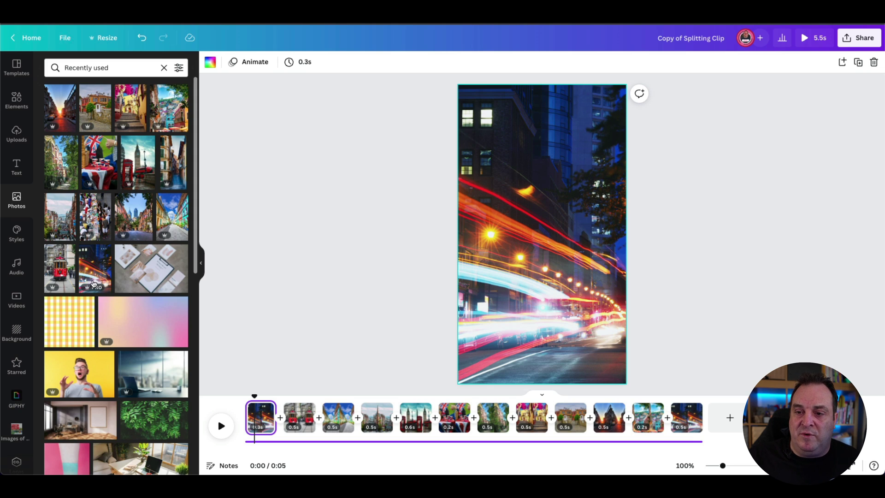
- Add the light-trails photo to page one, stretch it to 1,062 × 1,888 and centre it
click(94, 283)
drag(536, 188, 519, 139)
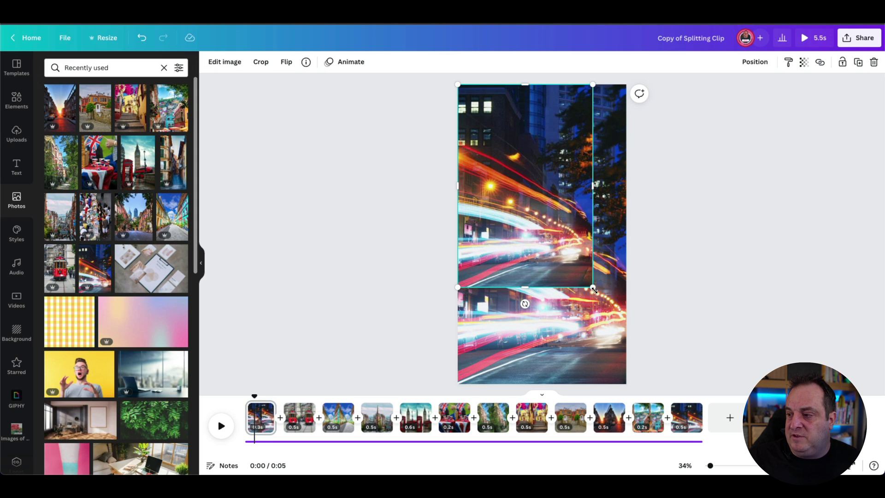
drag(594, 173, 622, 179)
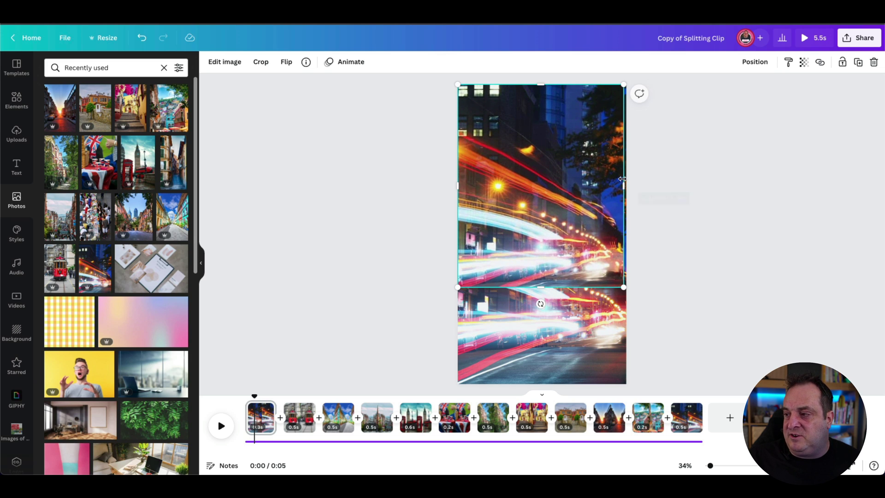
drag(544, 284, 545, 383)
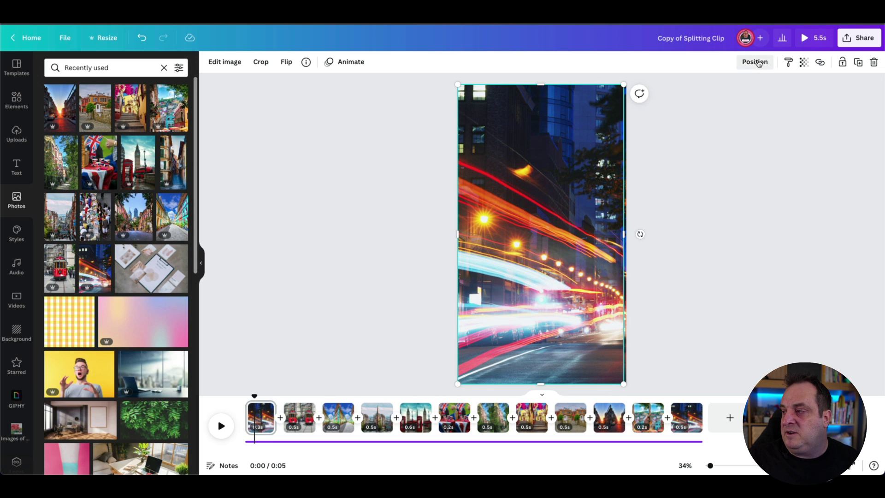
click(758, 63)
click(720, 145)
click(733, 241)
click(733, 243)
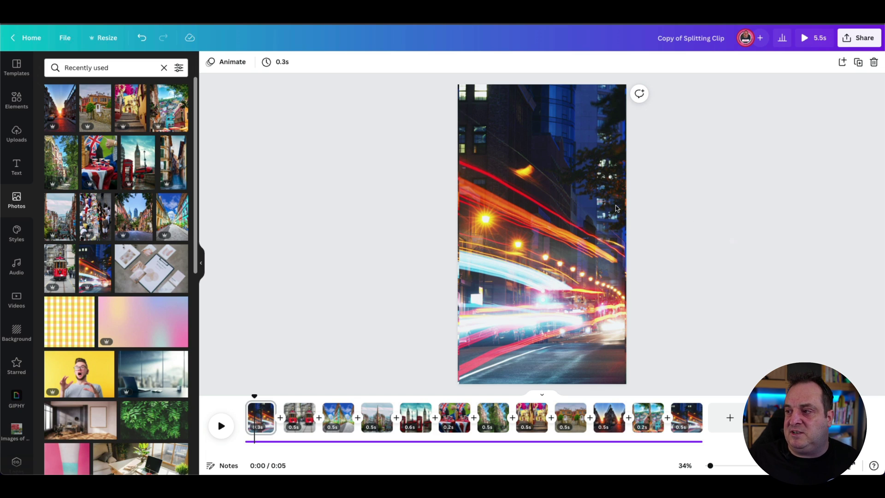
click(588, 212)
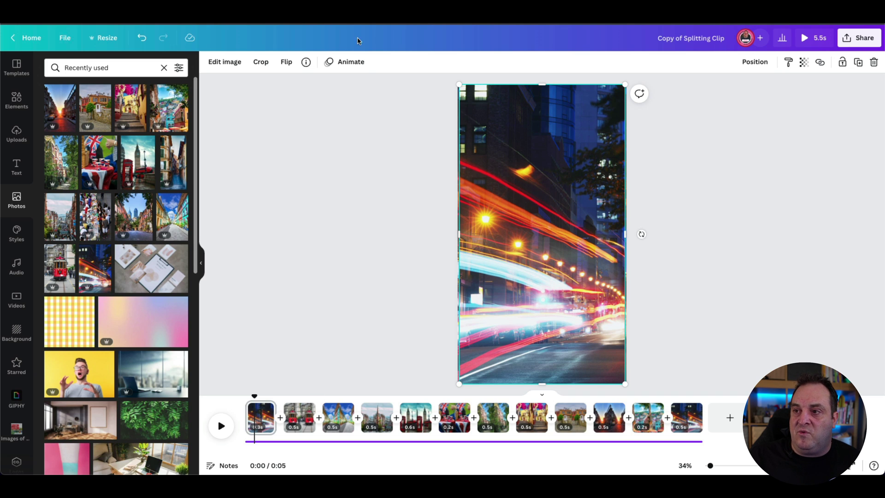
- Give the first page's light-trails overlay the Pop photo animation
click(345, 67)
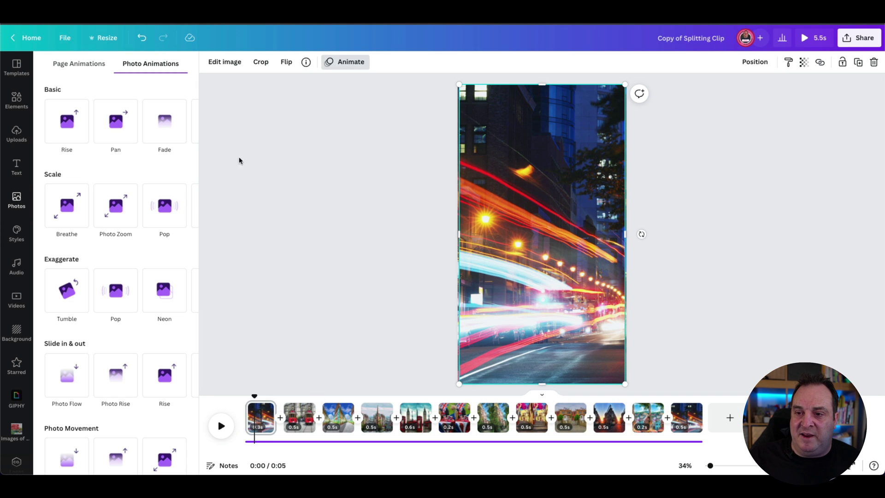
click(165, 205)
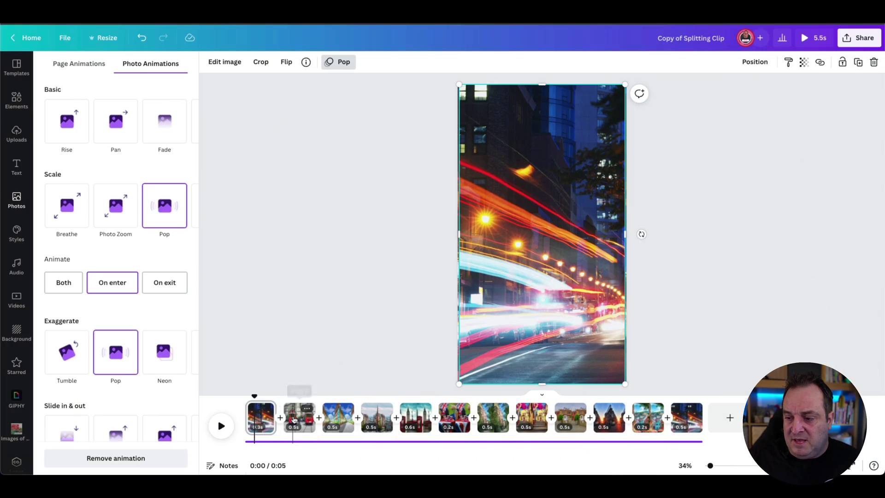
- On the second page, add the tram photo from Recently used photos
click(300, 417)
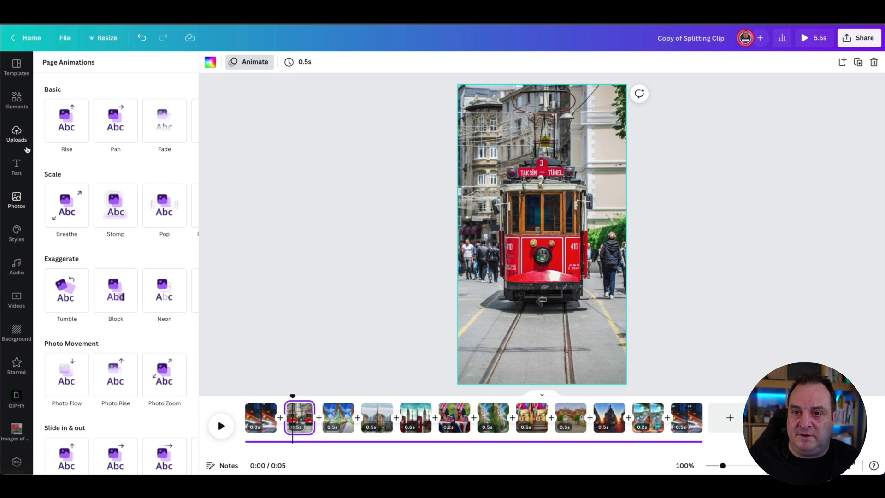
click(17, 199)
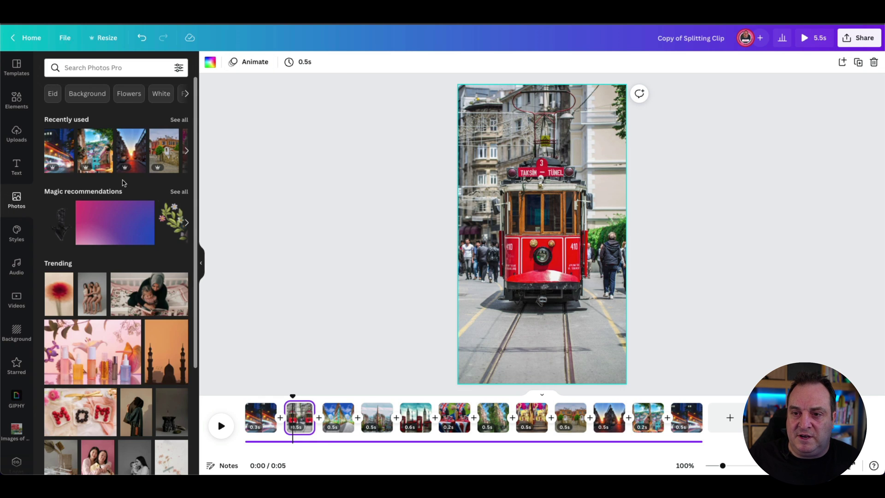
click(179, 120)
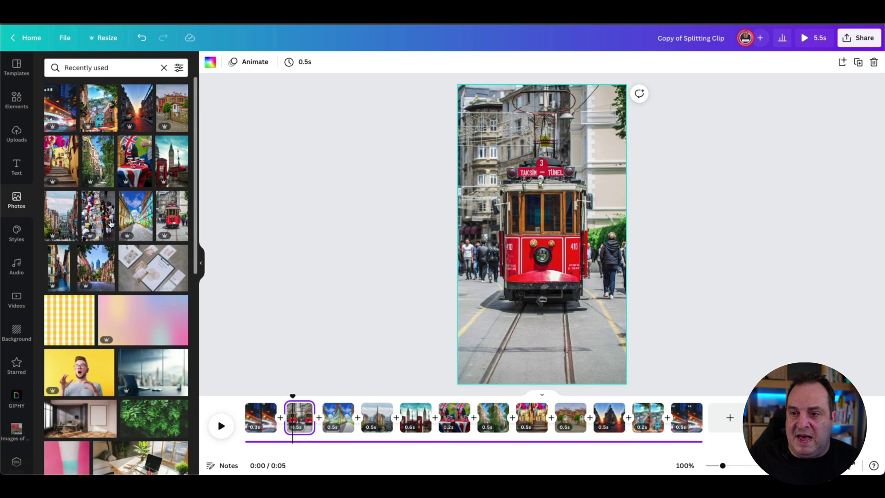
click(169, 223)
- Stretch the tram copy over the whole page and centre it, then reselect it
drag(558, 200, 545, 157)
drag(598, 190, 623, 191)
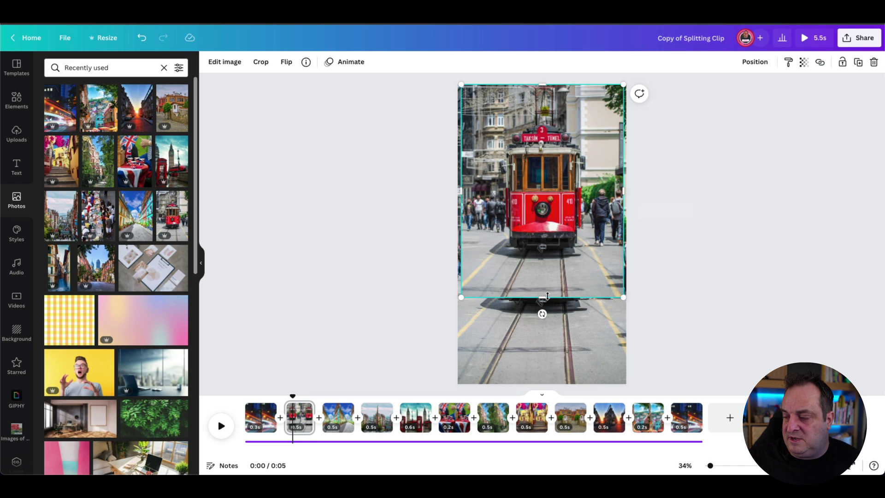
drag(542, 298, 542, 383)
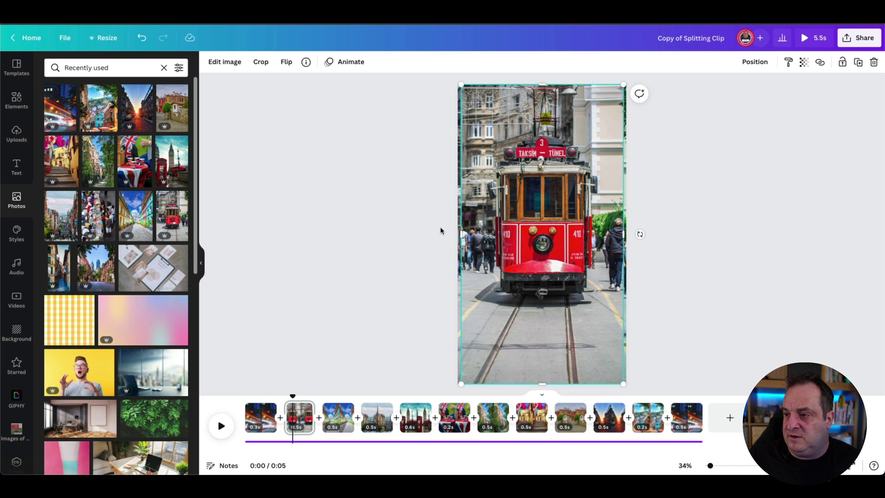
drag(460, 235, 457, 235)
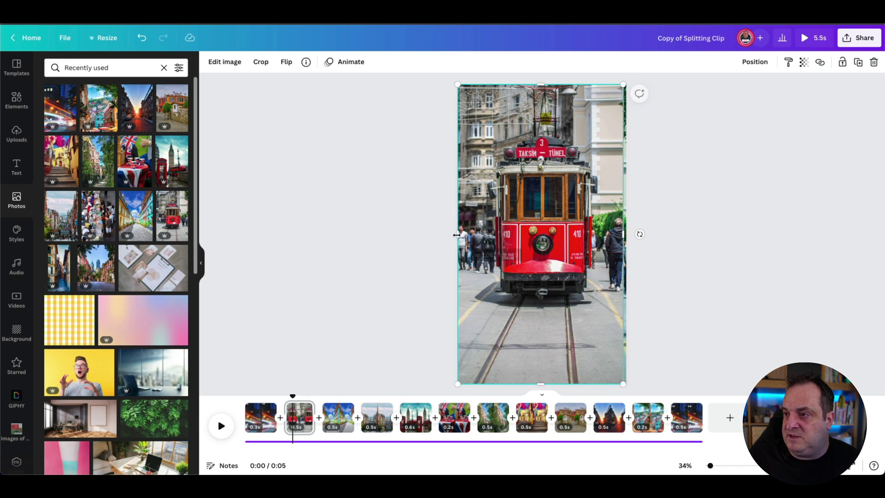
click(742, 65)
click(716, 151)
click(722, 267)
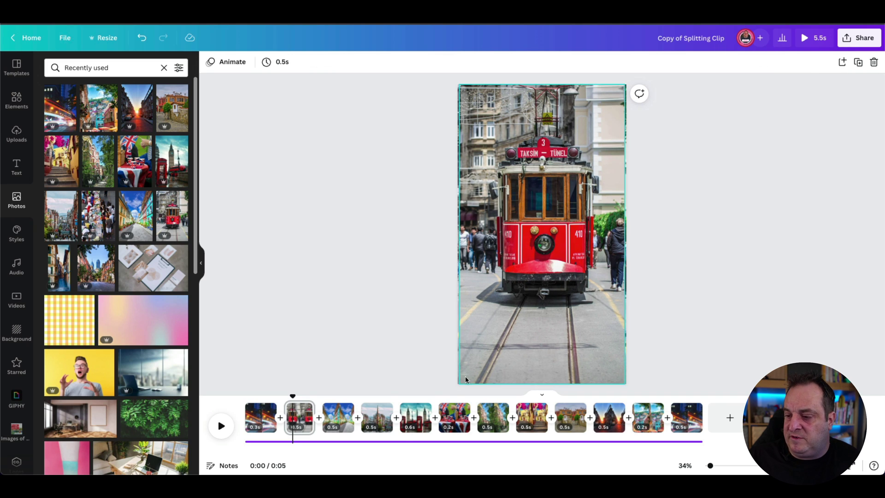
click(470, 126)
- Try Pop, Breathe with scale-in and slightly lower scale, and Tectonic on the tram copy
click(351, 62)
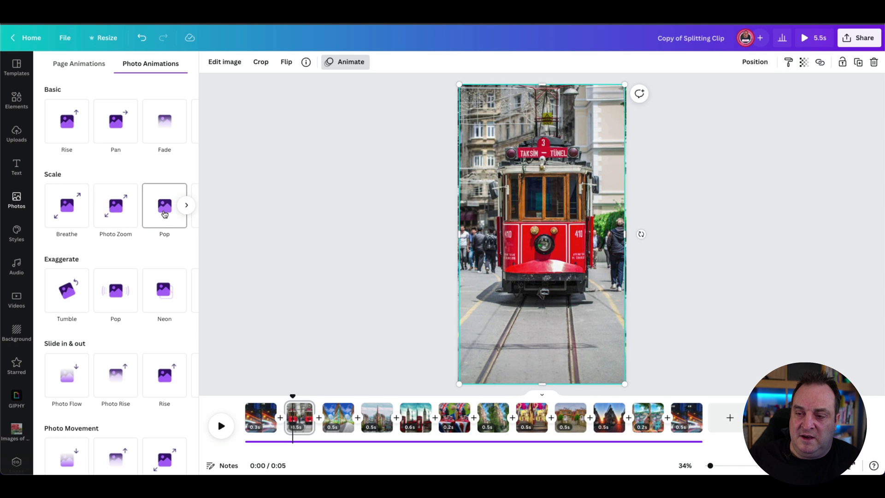
click(164, 213)
click(112, 282)
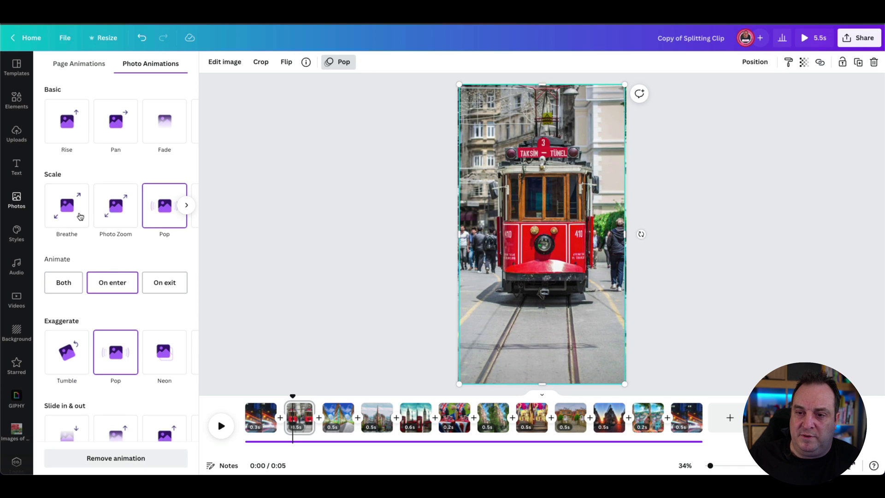
click(78, 216)
click(78, 311)
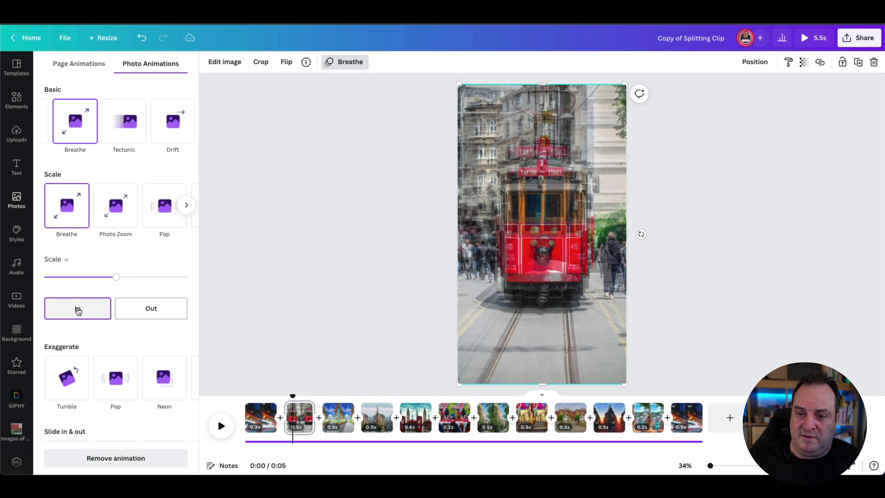
drag(134, 278, 130, 278)
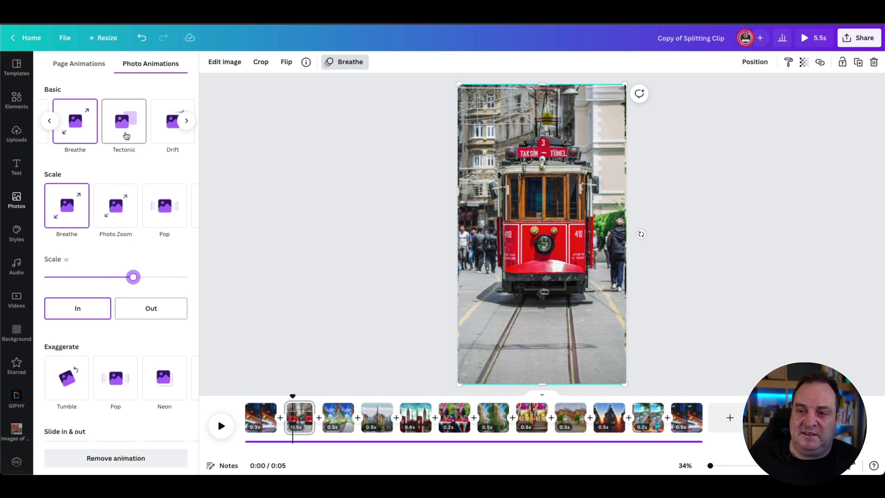
click(126, 134)
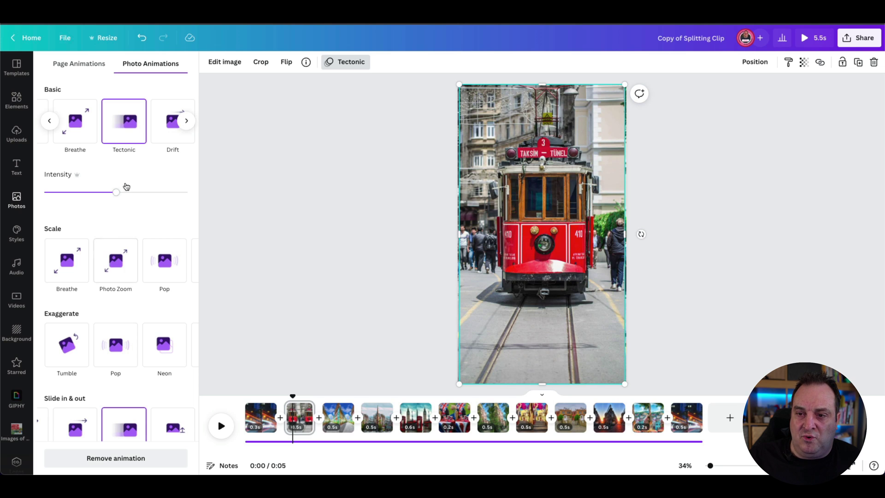
- Settle on the Pop animation playing on enter, then close the animation panel
scroll(115, 278, down, 2)
click(115, 290)
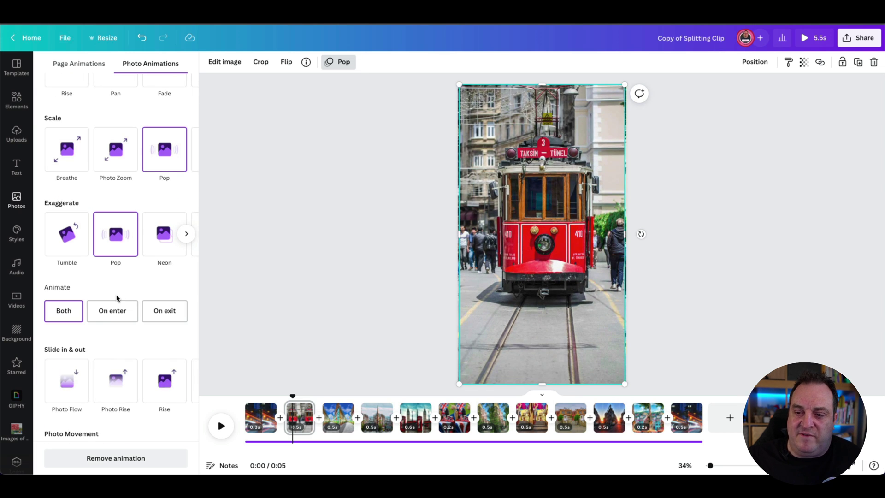
click(112, 311)
key(Escape)
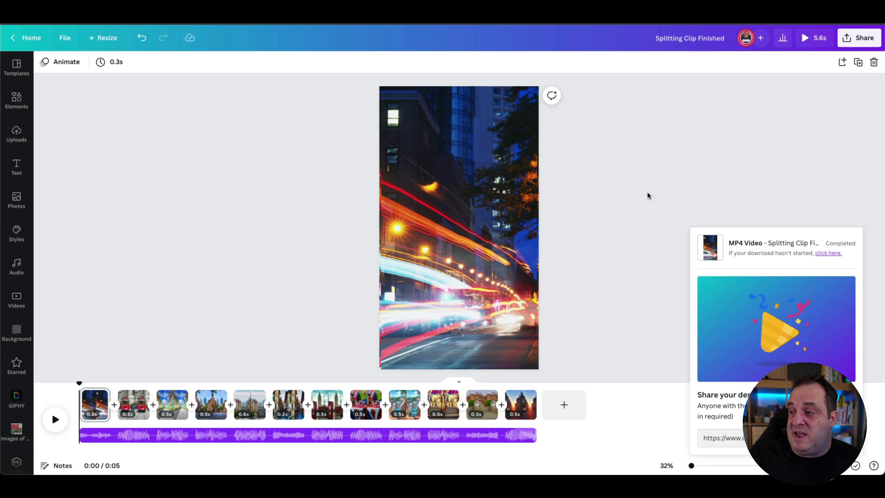
- Dismiss the download notice and play the finished video with its music
click(647, 196)
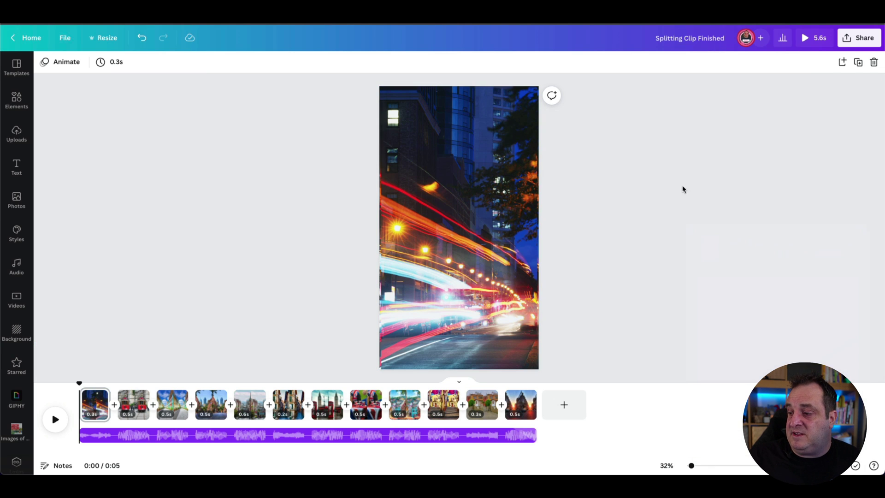
click(56, 418)
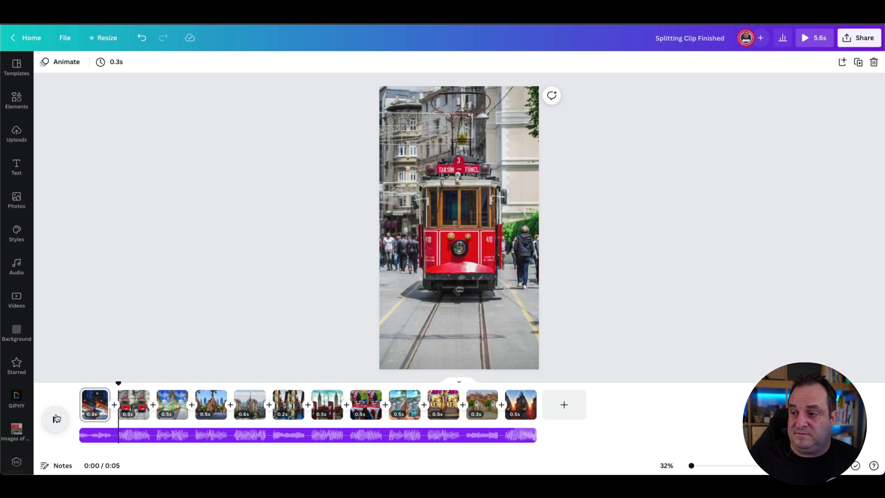